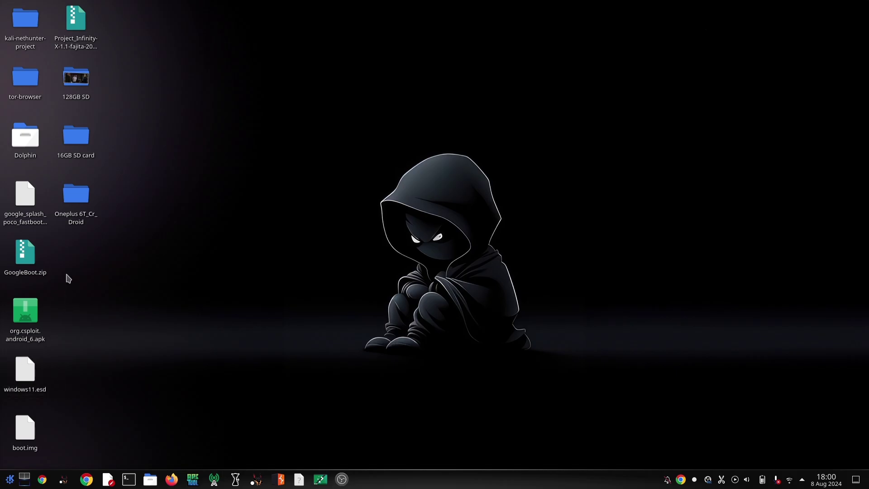
Open the Oneplus 6T_Cr_Droid folder in Dolphin and launch a terminal there
drag(80, 207, 79, 207)
double_click(79, 208)
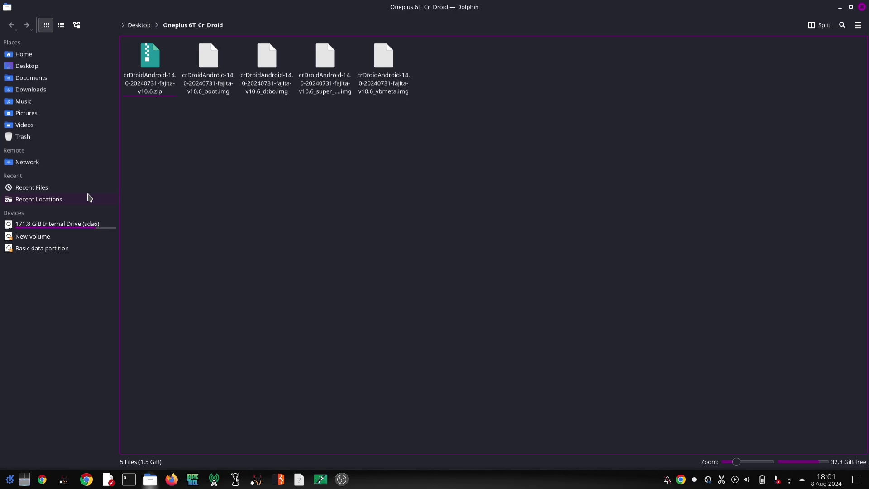
right_click(624, 199)
click(669, 283)
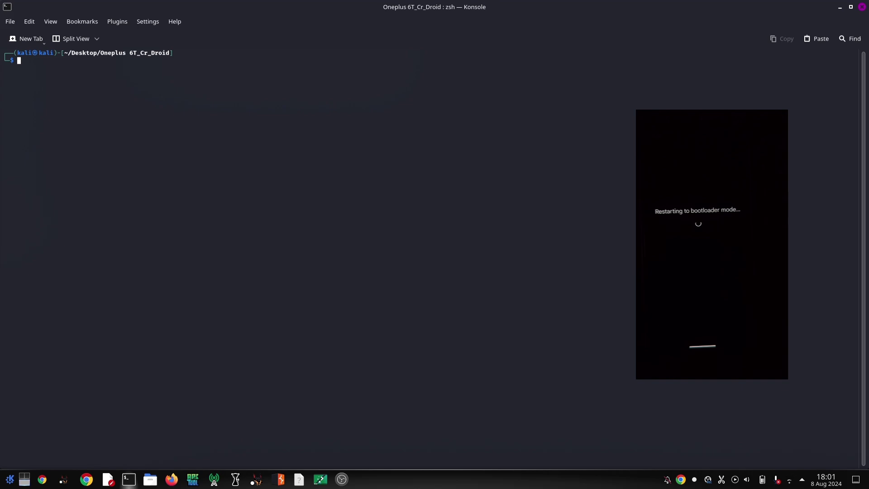
Enlarge the terminal font, check fastboot devices, and flash the crDroid _boot.img to boot
key(ctrl+plus)
key(ctrl+plus)
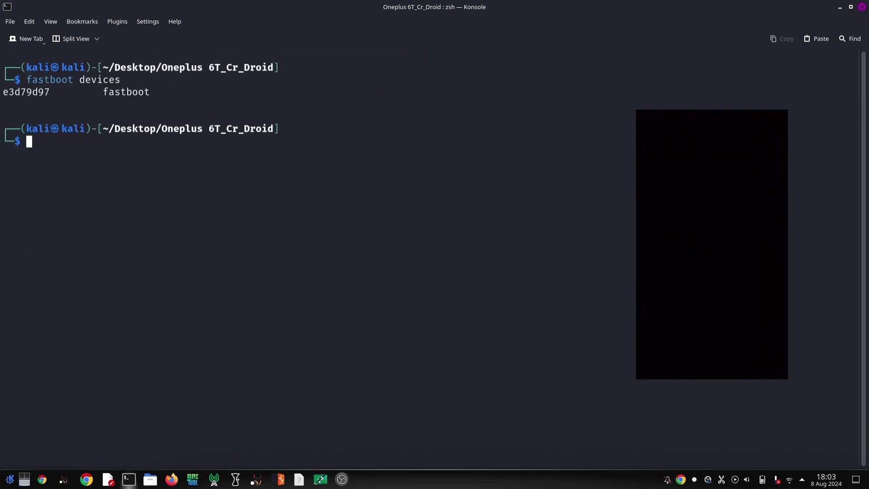
text(fas)
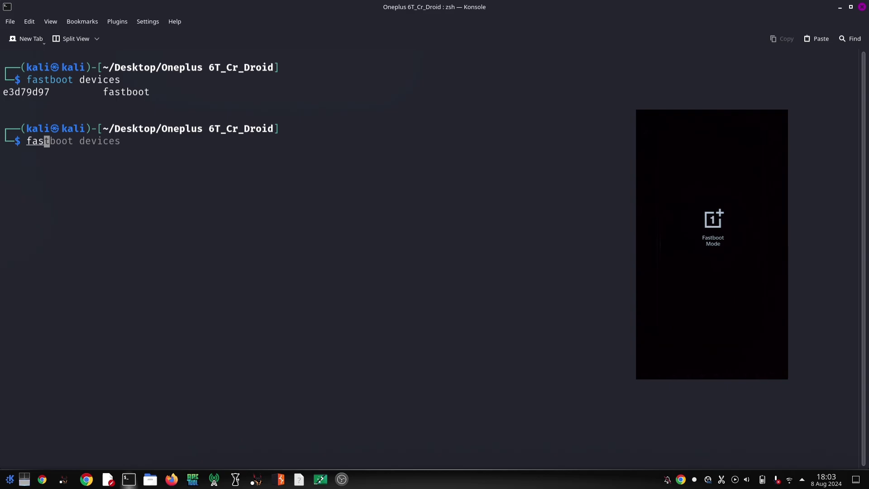
text(tboot dis)
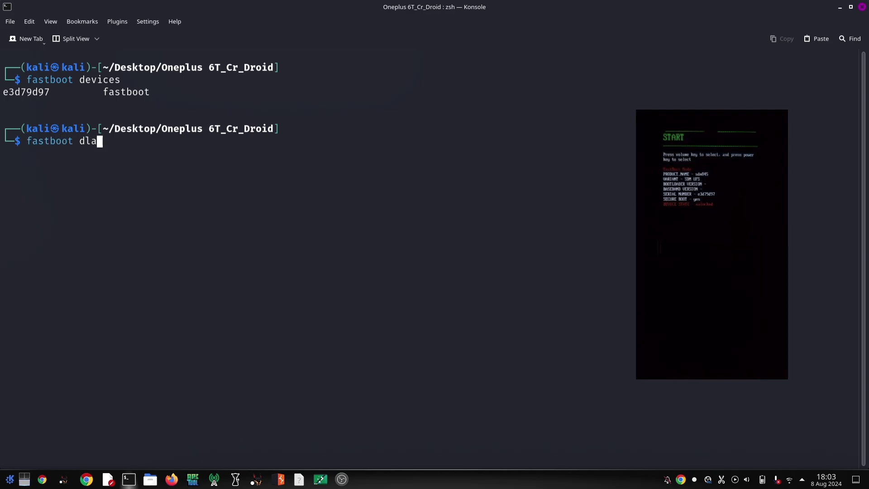
key(BackSpace)
key(BackSpace)
key(BackSpace)
text(fl)
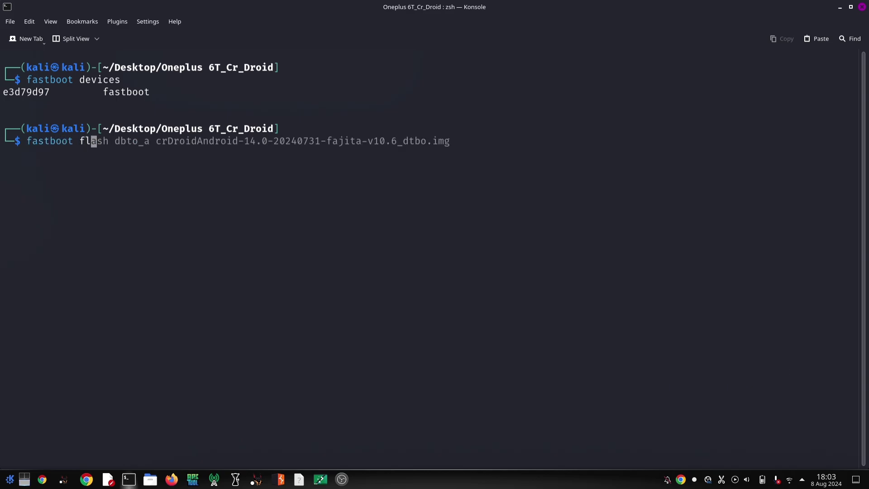
text(ash bo)
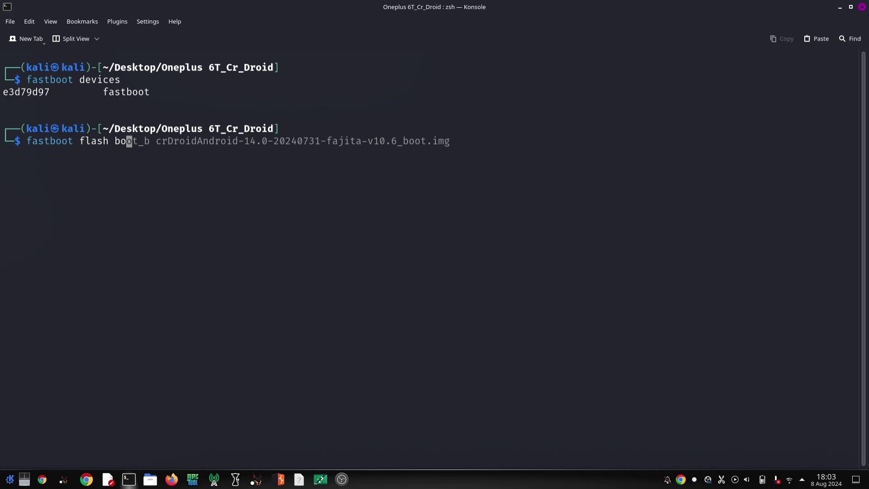
text(ot c)
key(Tab)
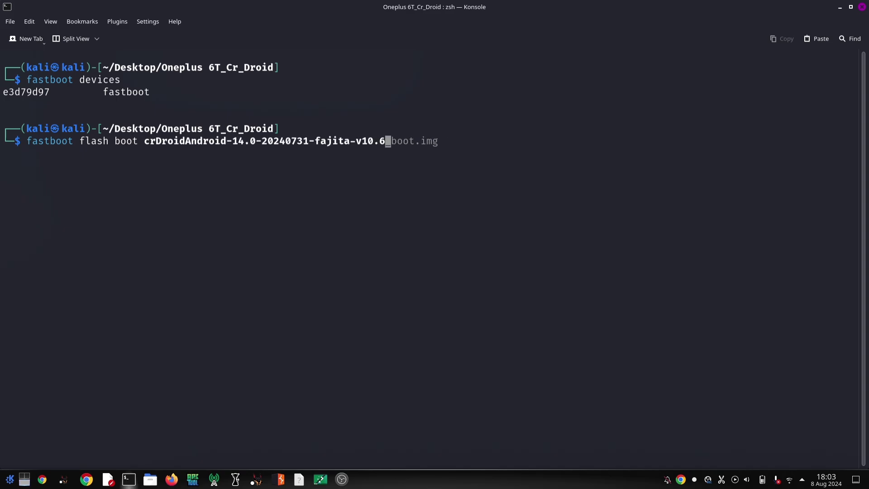
key(Tab)
key(Tab)
key(Tab)
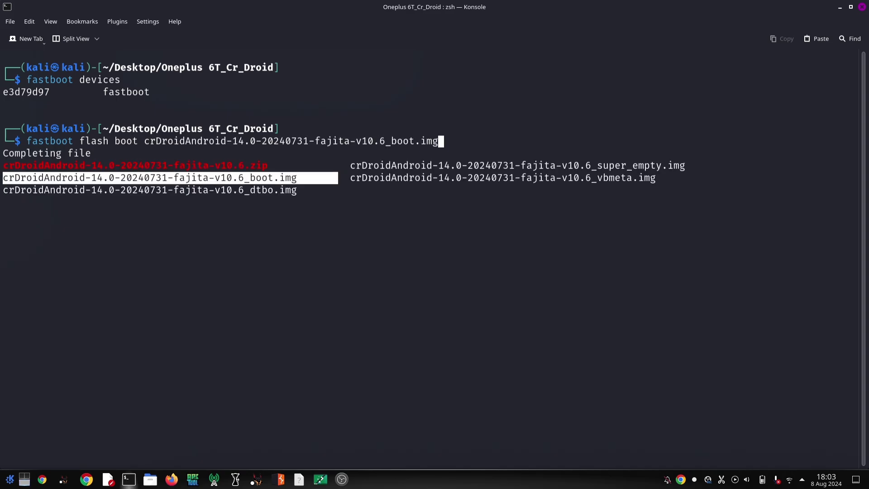
key(Return)
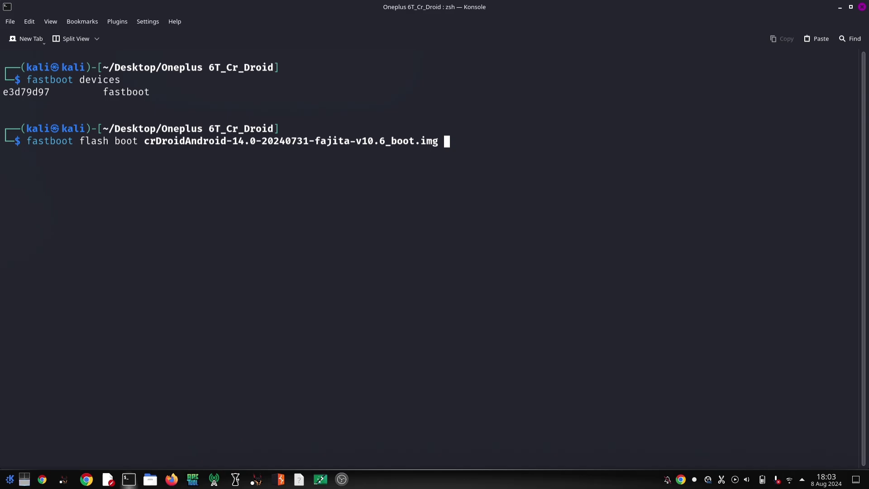
key(Return)
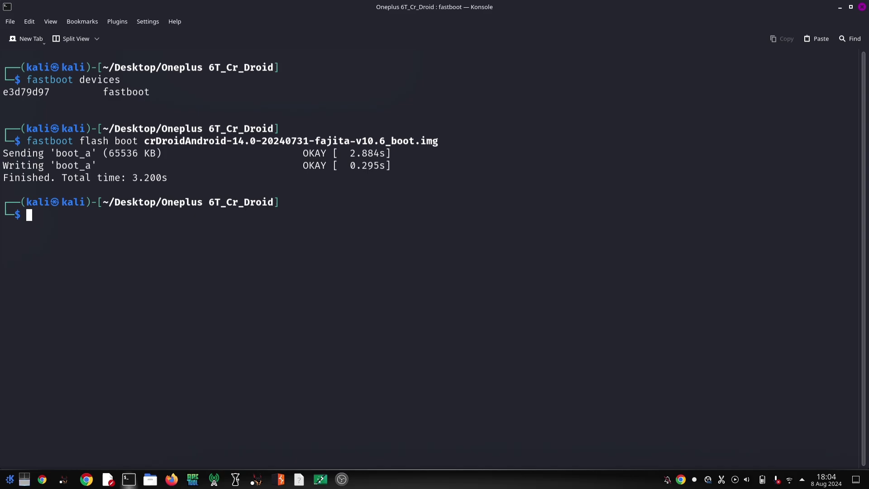
text(fast)
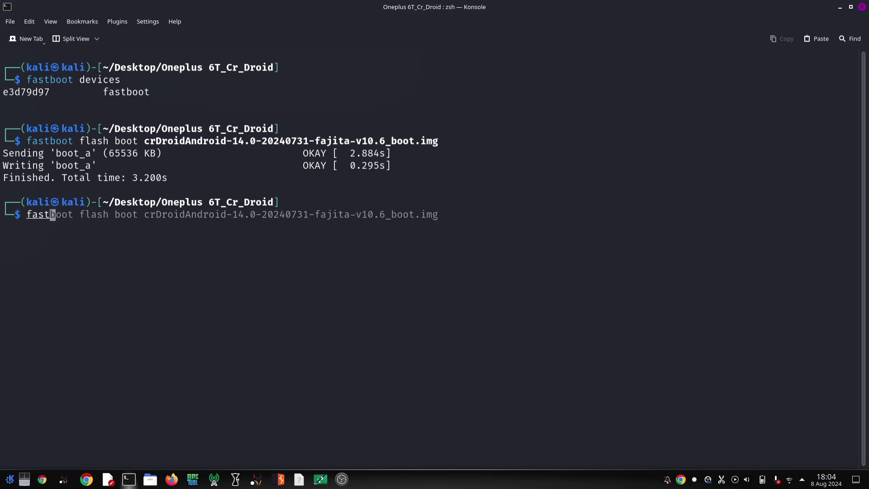
text(boot flash d)
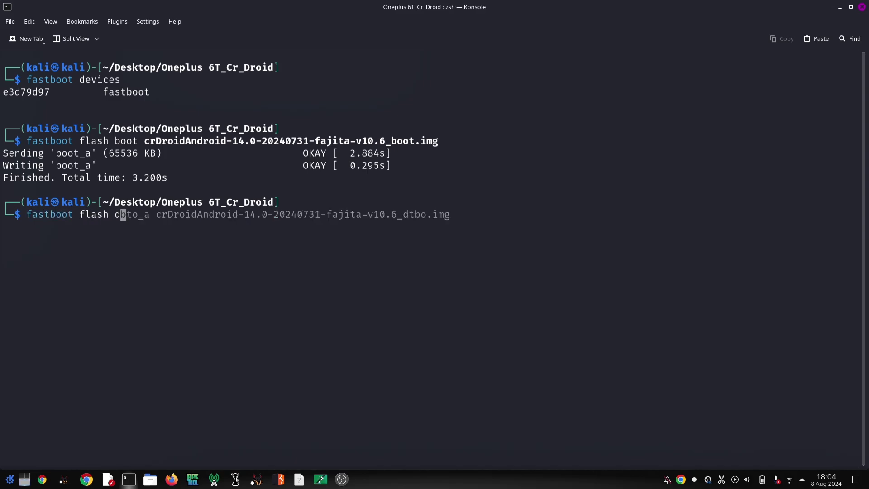
text(tbo)
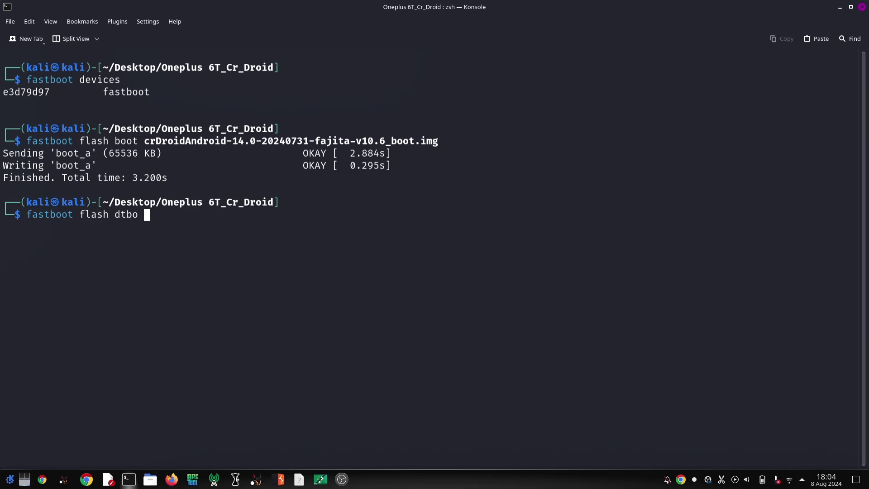
Flash the crDroid dtbo image to the dtbo partition
key(Tab)
key(Tab)
key(Tab)
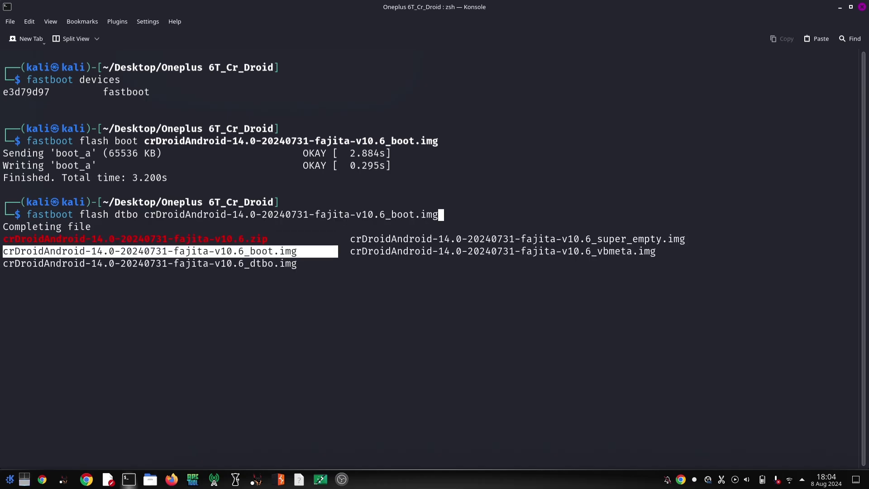
key(Tab)
key(Return)
key(Return)
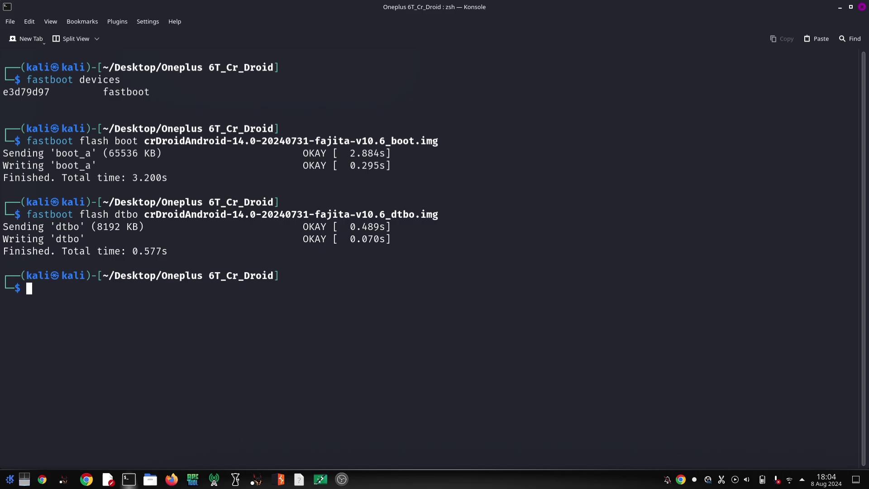
text(fastboot )
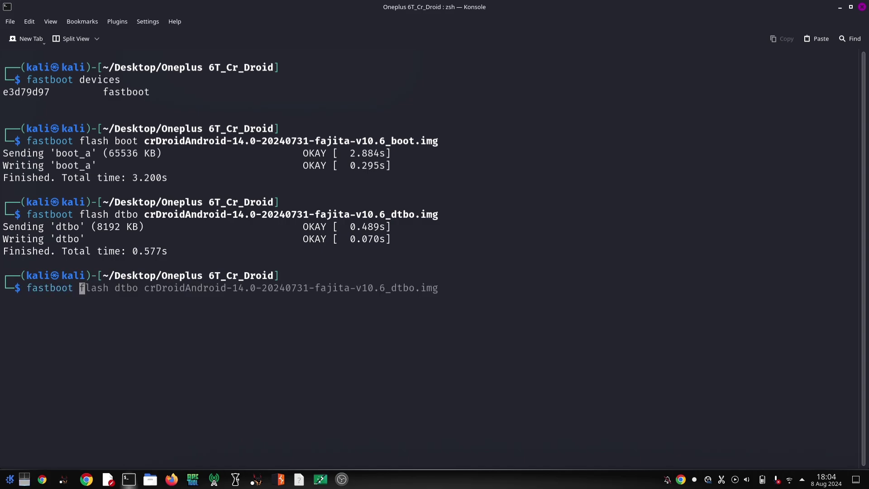
text(flash vbme)
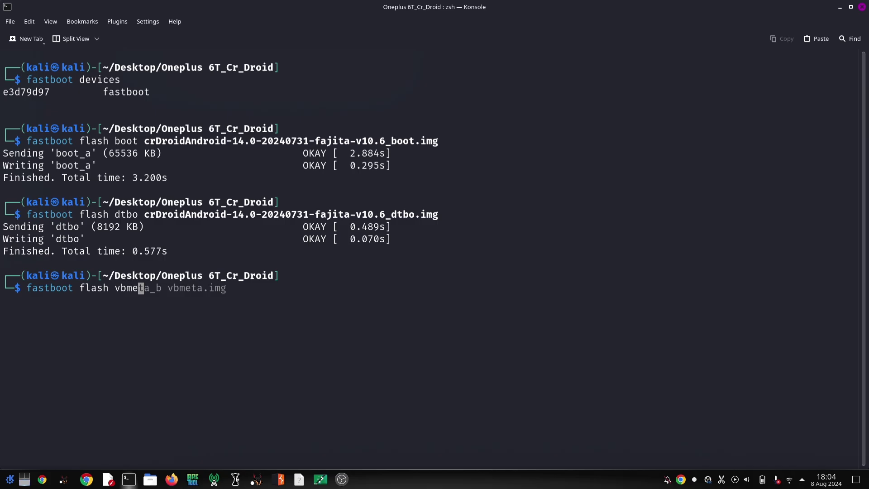
text(ta)
Flash the crDroid vbmeta image to the vbmeta partition
key(Tab)
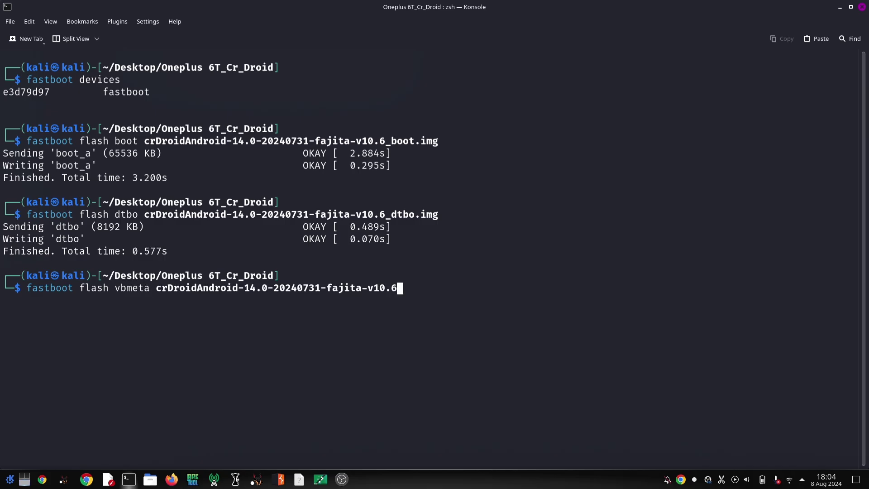
key(Tab)
key(Tab)
key(Tab)
key(Tab)
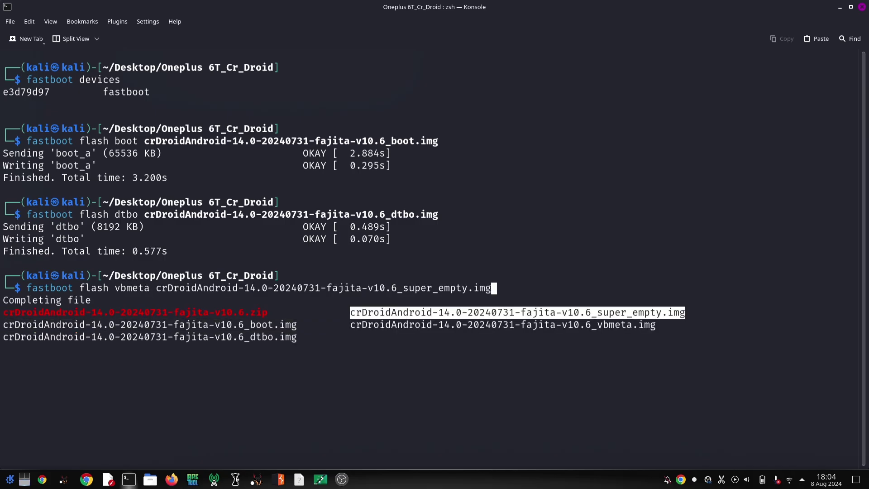
key(Tab)
key(Return)
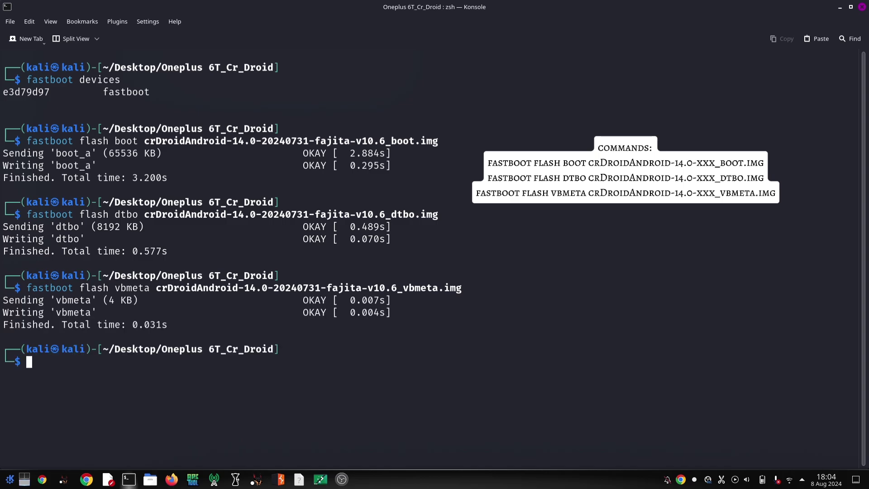
text(fastb)
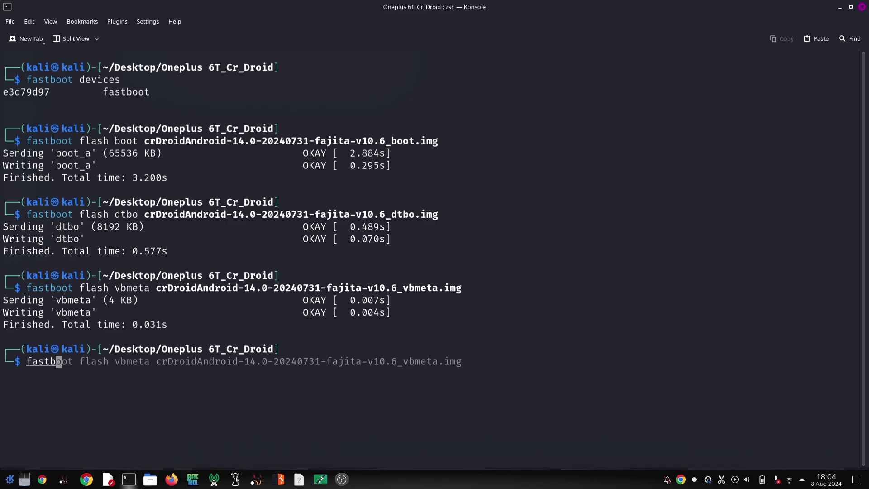
text(oot erase)
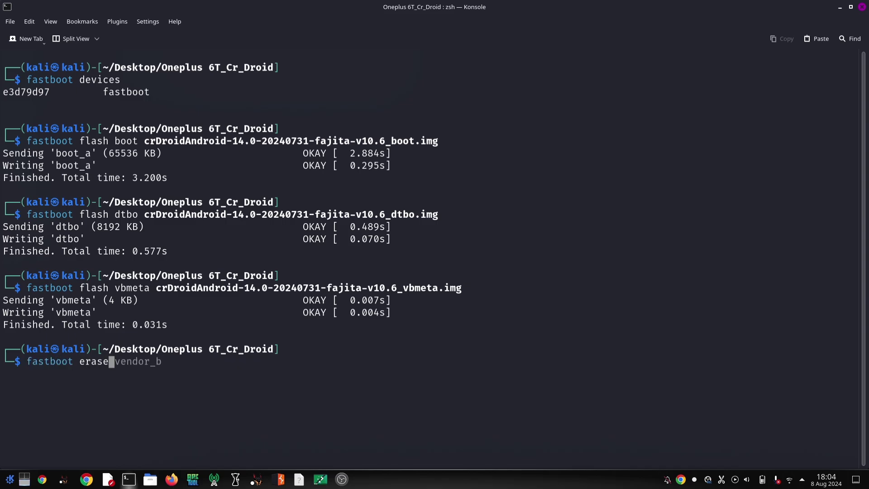
text( system)
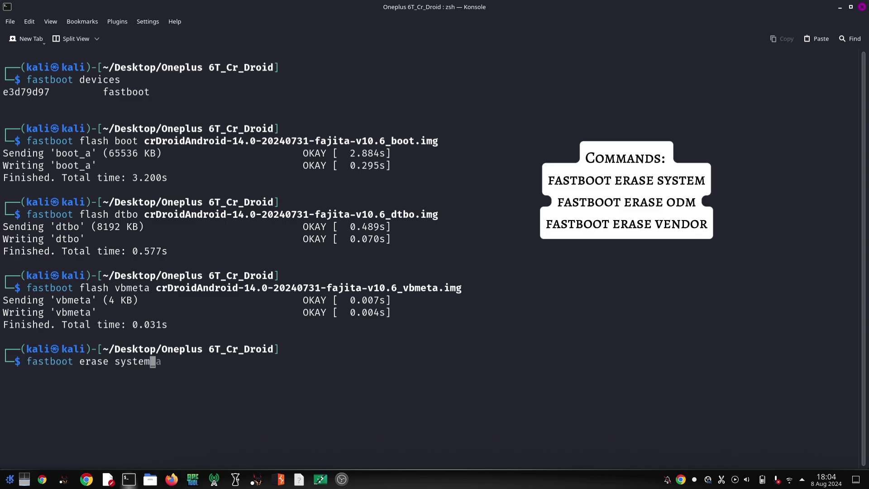
Erase the system and odm partitions with fastboot erase
key(Return)
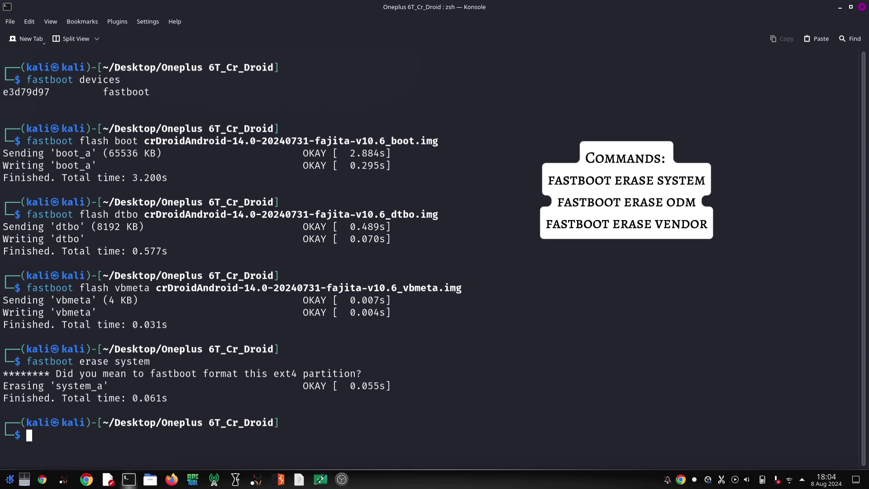
key(Up)
key(Left)
key(Left)
key(Left)
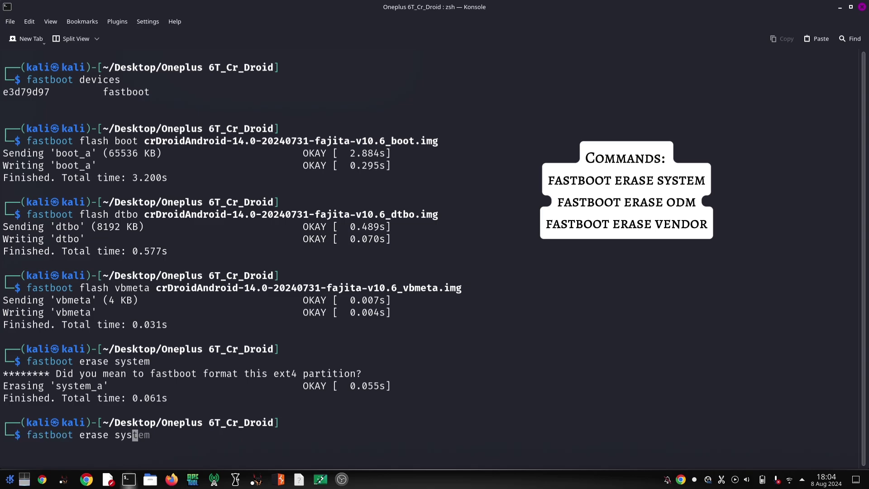
key(Left)
key(Left)
key(Left)
key(Delete)
key(Delete)
key(Delete)
text(odm)
key(Return)
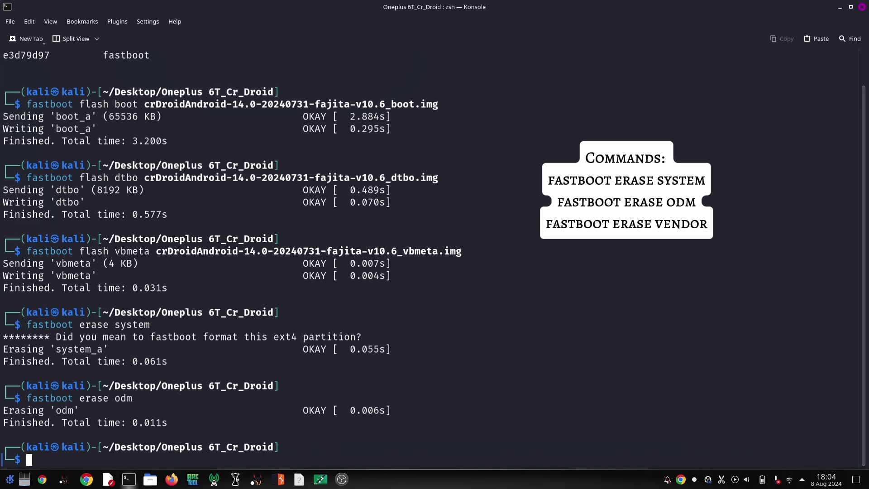
Erase the vendor partition with fastboot erase vendor
key(Up)
key(BackSpace)
key(BackSpace)
key(BackSpace)
text(v)
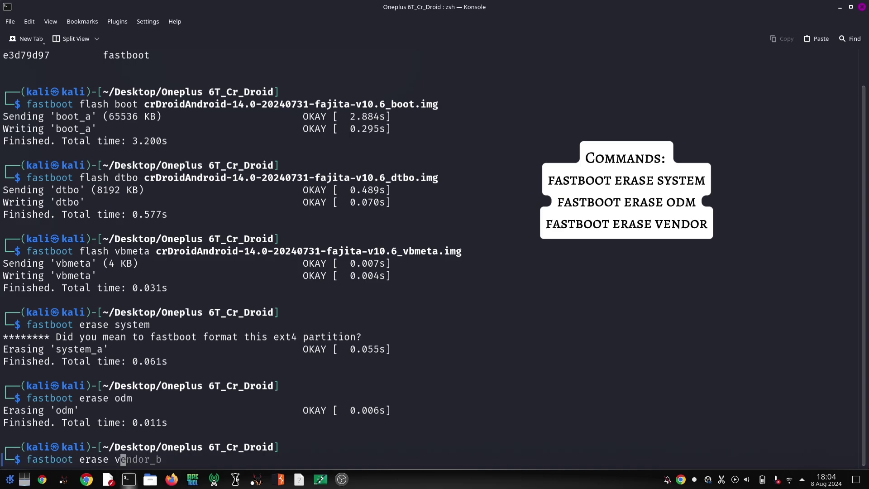
text(endor)
key(Return)
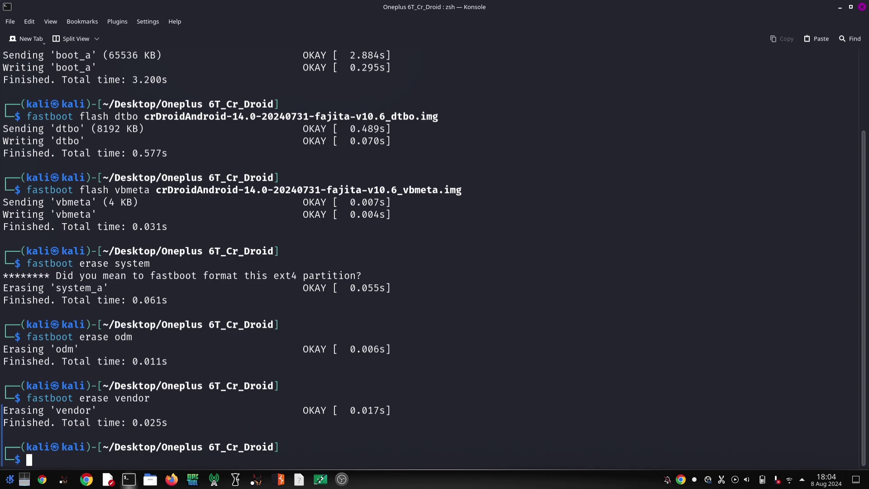
text(fa)
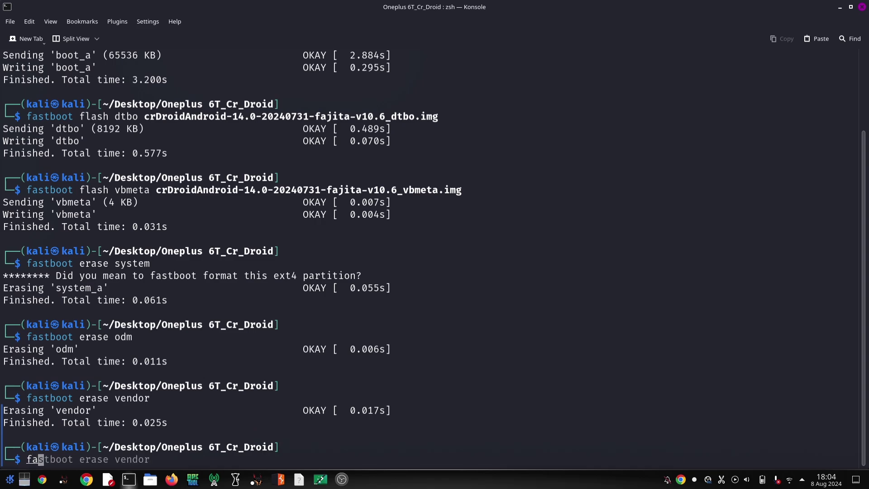
text(stboot )
text(wip)
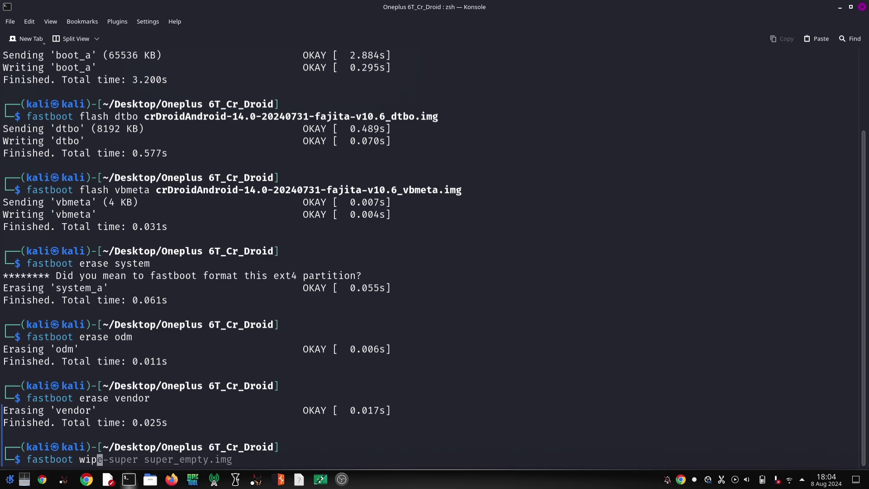
Run fastboot wipe-super with crDroidAndroid-14.0-20240731-fajita-v10.6_super_empty.img
key(Right)
key(Left)
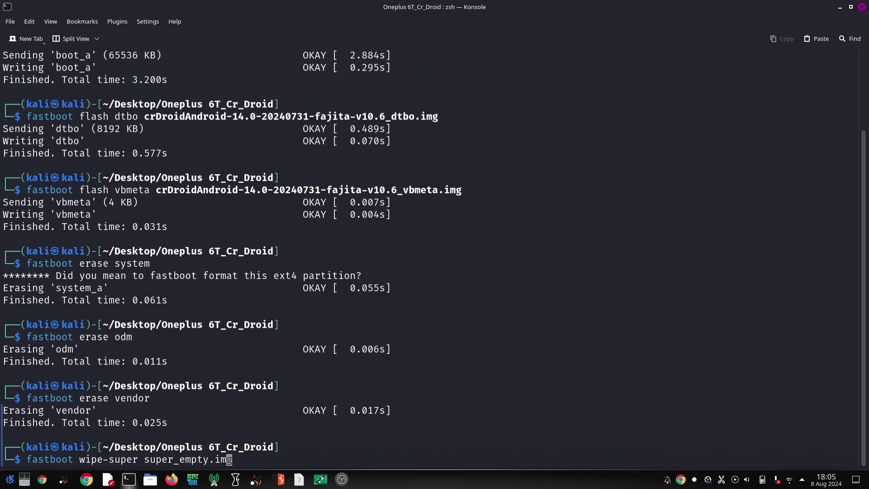
key(Left)
key(Left)
key(Left)
key(Left)
key(Left)
key(Left)
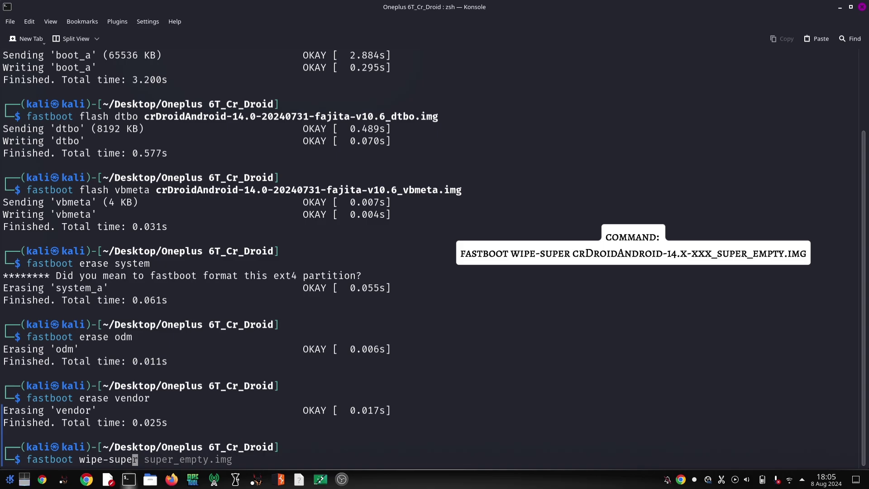
key(Right)
text(cr)
key(Tab)
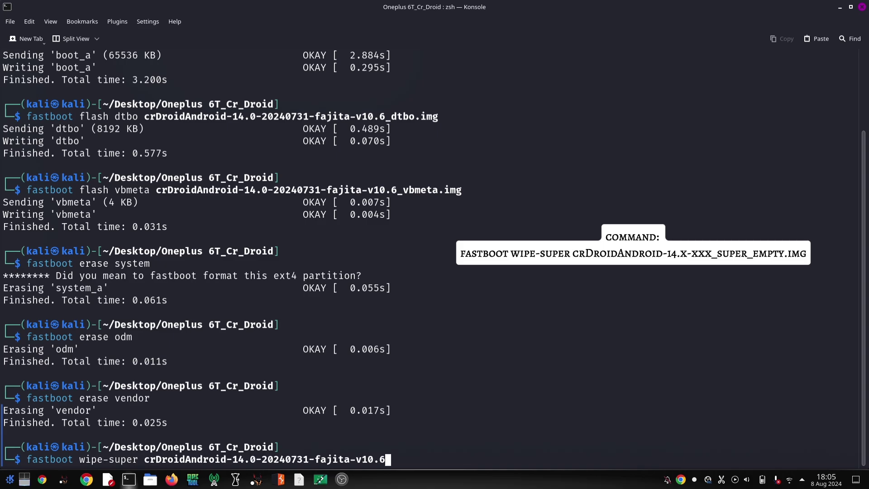
key(Tab)
key(Tab)
key(Tab)
key(Tab)
key(Tab)
key(Tab)
key(Tab)
key(Tab)
key(Tab)
key(Tab)
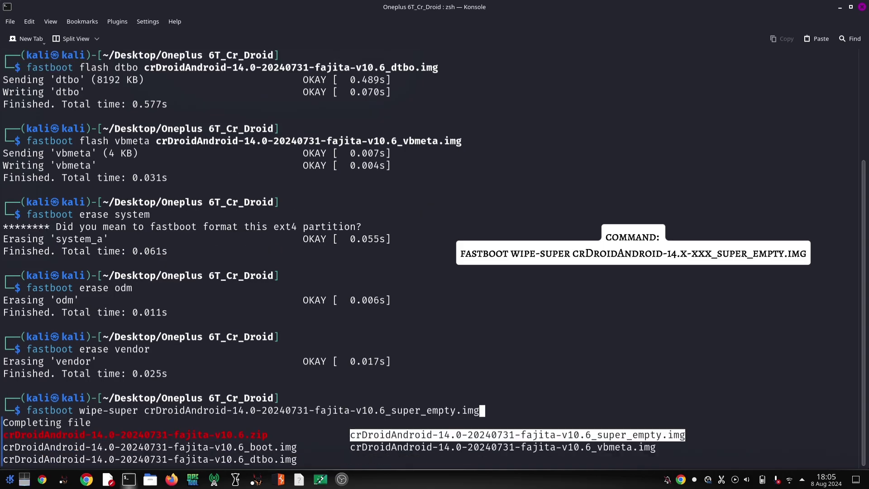
key(Tab)
key(Tab)
key(Tab)
key(Tab)
key(Tab)
key(Return)
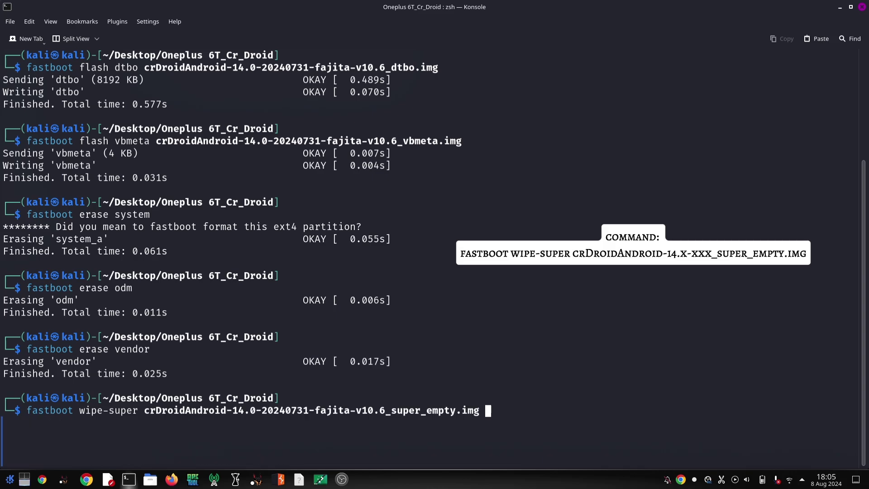
key(Return)
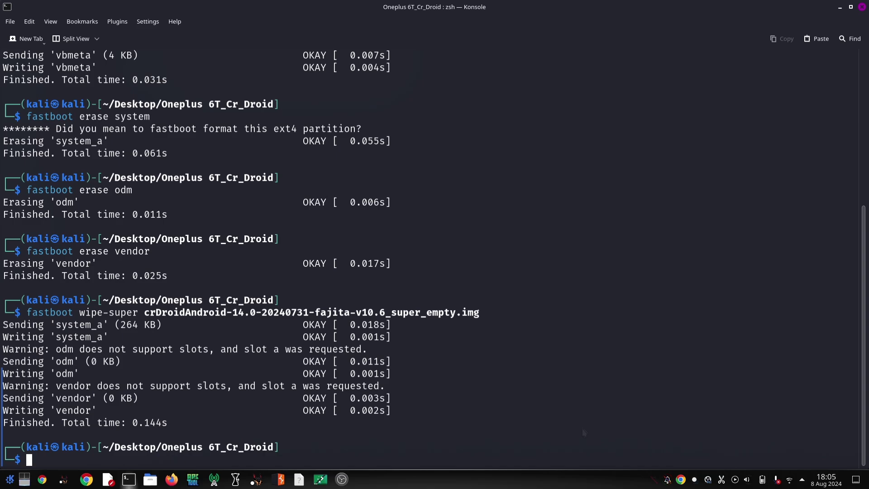
text(adb sideload cr)
Sideload crDroidAndroid-14.0-20240731-fajita-v10.6.zip to the phone with adb
key(Tab)
key(Tab)
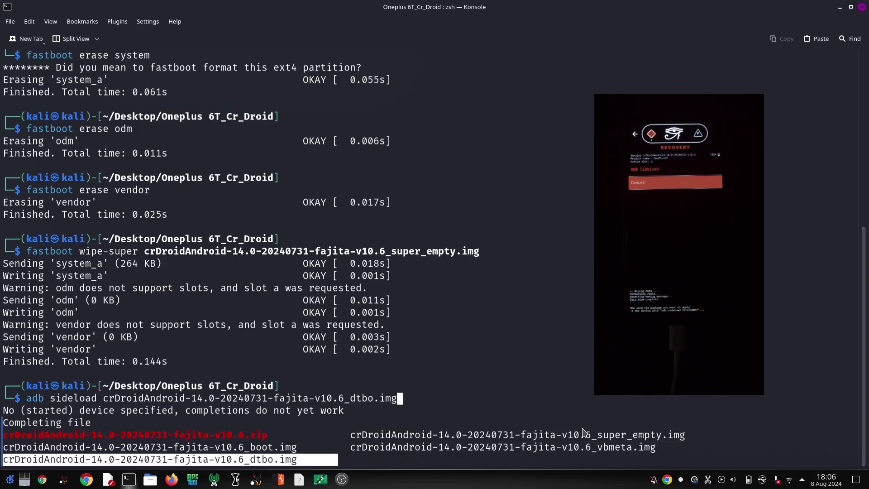
key(Up)
key(Up)
key(Return)
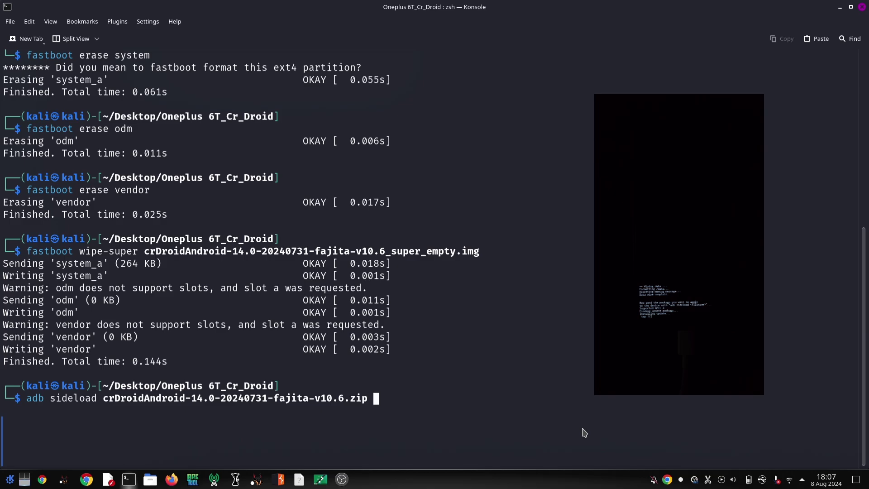
key(Return)
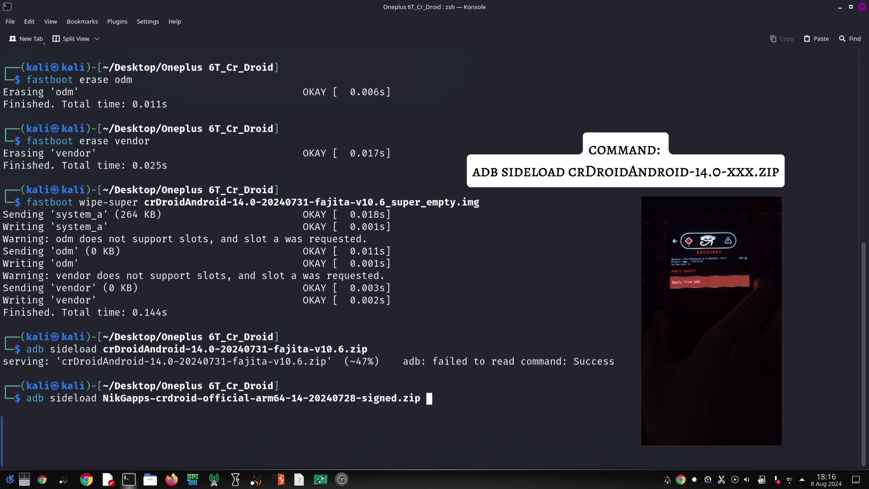
key(Return)
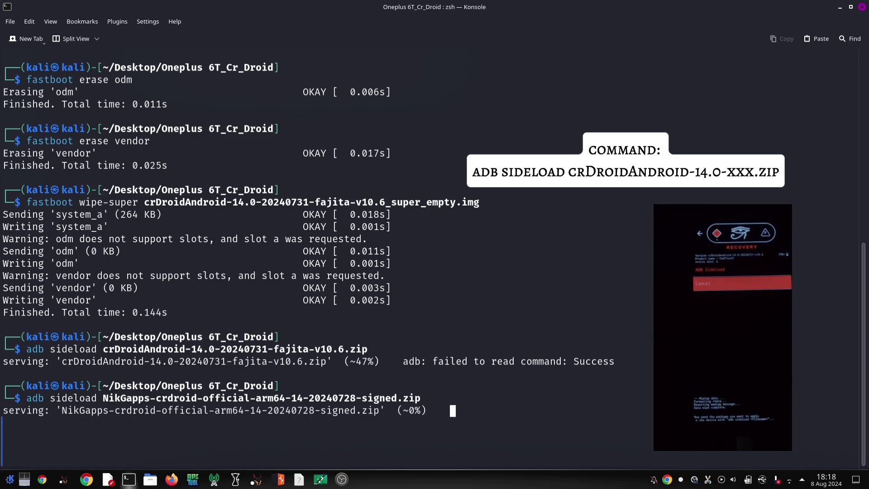